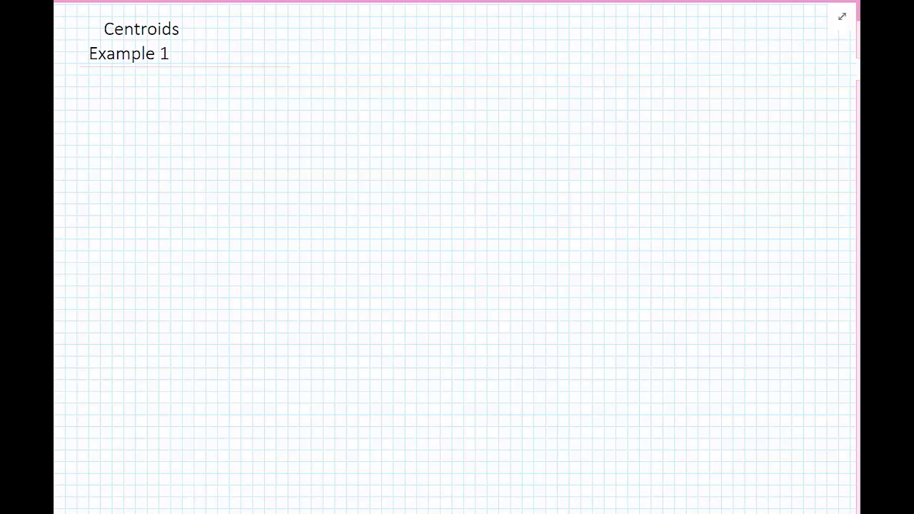
# Step: Ink the trapezoid's top, bottom and slanted sides in black, plus a dashed vertical splitting off the triangle
pyautogui.moveTo(205, 109)
pyautogui.mouseDown()
pyautogui.moveTo(211, 230)
pyautogui.moveTo(245, 111)
pyautogui.moveTo(356, 112)
pyautogui.mouseUp()
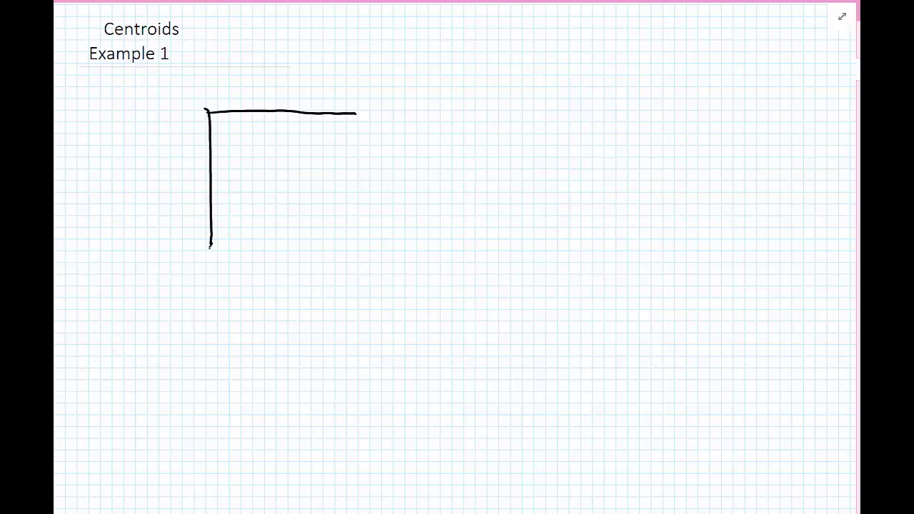
pyautogui.moveTo(210, 245); pyautogui.dragTo(468, 248)
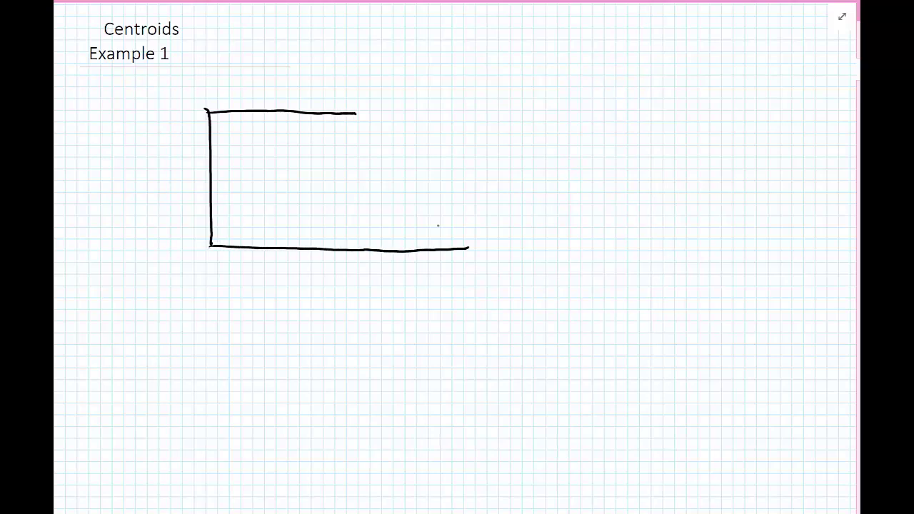
pyautogui.moveTo(355, 116); pyautogui.dragTo(469, 254)
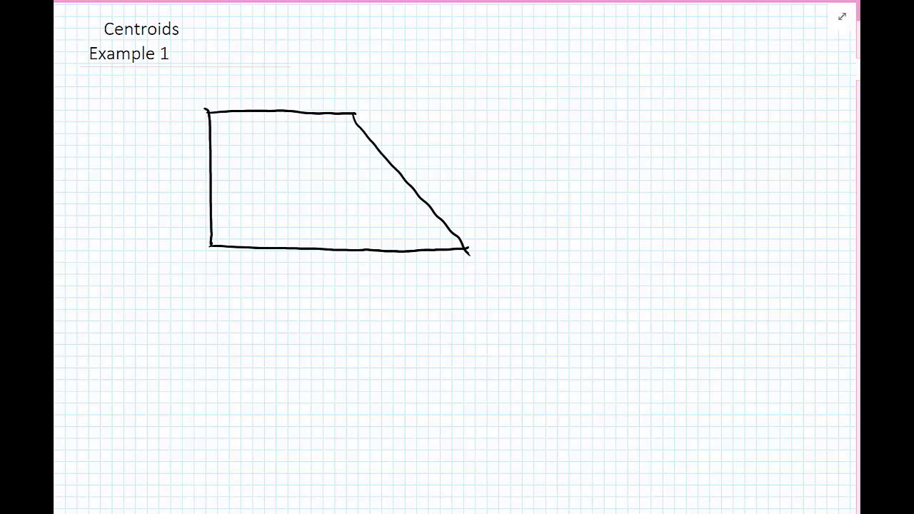
pyautogui.moveTo(351, 115); pyautogui.dragTo(351, 250)
# Step: Draw a blue ticked height dimension left of the shape labelled 5m
pyautogui.moveTo(175, 102)
pyautogui.mouseDown()
pyautogui.moveTo(175, 264)
pyautogui.moveTo(189, 246)
pyautogui.moveTo(189, 110)
pyautogui.moveTo(185, 125)
pyautogui.mouseUp()
pyautogui.moveTo(163, 240); pyautogui.dragTo(188, 259)
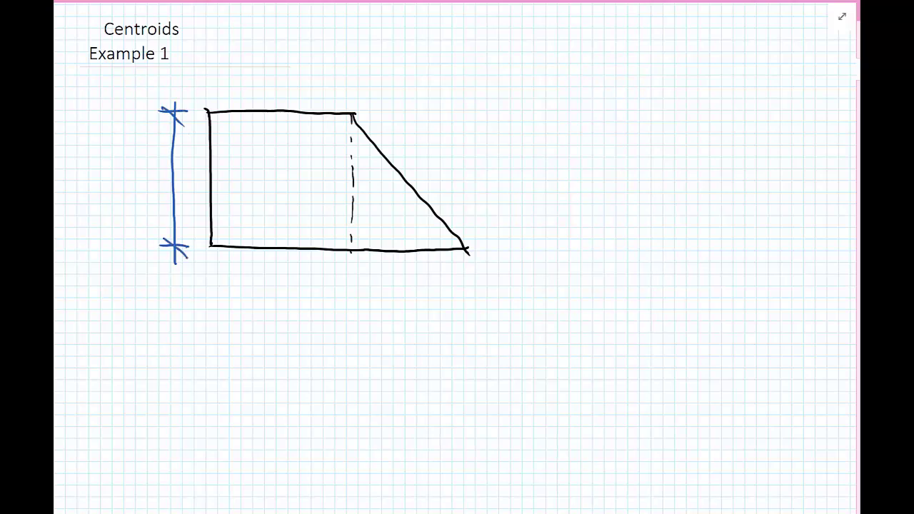
pyautogui.moveTo(131, 151)
pyautogui.mouseDown()
pyautogui.moveTo(110, 178)
pyautogui.moveTo(147, 182)
pyautogui.mouseUp()
# Step: Draw a blue ticked base dimension labelled 6m under the rectangle and 4m under the triangle
pyautogui.moveTo(185, 280); pyautogui.dragTo(505, 282)
pyautogui.moveTo(352, 268); pyautogui.dragTo(357, 284)
pyautogui.moveTo(470, 272); pyautogui.dragTo(471, 288)
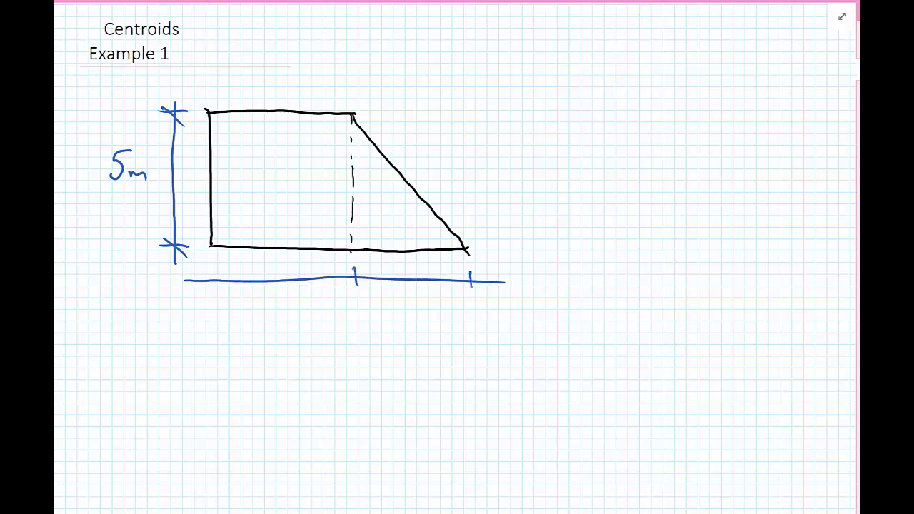
pyautogui.moveTo(212, 269)
pyautogui.mouseDown()
pyautogui.moveTo(213, 290)
pyautogui.moveTo(219, 286)
pyautogui.mouseUp()
pyautogui.moveTo(344, 270); pyautogui.dragTo(368, 285)
pyautogui.moveTo(460, 272); pyautogui.dragTo(485, 296)
pyautogui.moveTo(286, 284); pyautogui.dragTo(277, 304)
pyautogui.moveTo(284, 306); pyautogui.dragTo(307, 312)
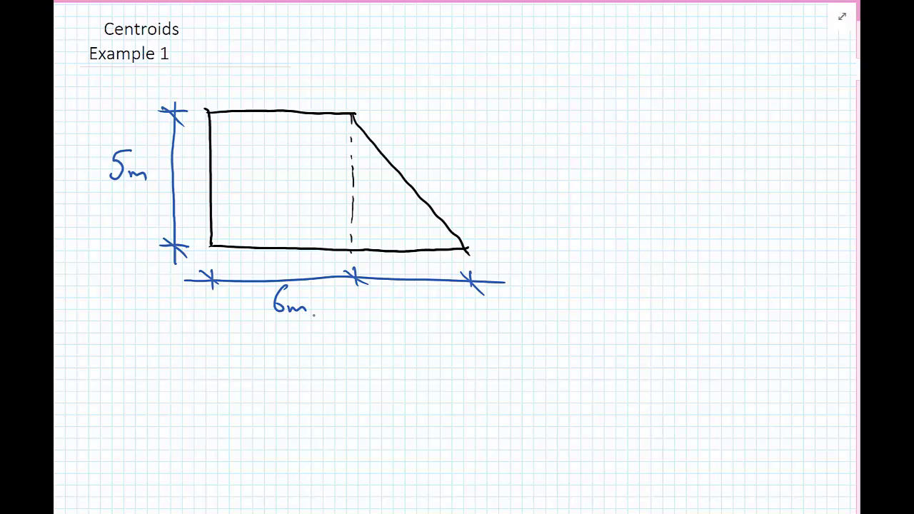
pyautogui.moveTo(399, 291); pyautogui.dragTo(409, 308)
pyautogui.moveTo(403, 299)
pyautogui.mouseDown()
pyautogui.moveTo(404, 313)
pyautogui.moveTo(434, 314)
pyautogui.mouseUp()
# Step: Mark the centroid with a red X and draw a ticked red vertical marker right of the shape
pyautogui.moveTo(326, 190)
pyautogui.mouseDown()
pyautogui.moveTo(312, 207)
pyautogui.moveTo(327, 207)
pyautogui.mouseUp()
pyautogui.moveTo(529, 196); pyautogui.dragTo(491, 197)
pyautogui.moveTo(527, 250); pyautogui.dragTo(492, 251)
pyautogui.moveTo(512, 179); pyautogui.dragTo(511, 265)
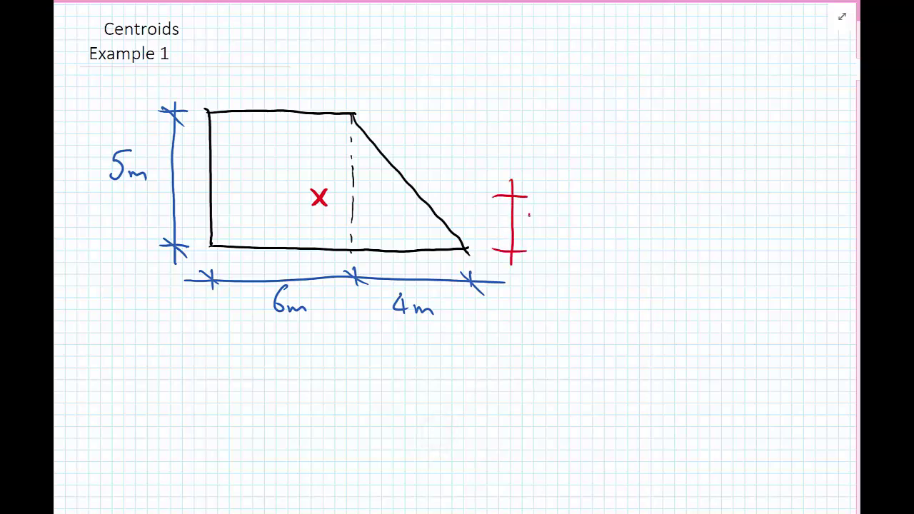
# Step: Label the red vertical marker ȳc and draw a ticked red horizontal marker below labelled x̄c
pyautogui.moveTo(529, 213)
pyautogui.mouseDown()
pyautogui.moveTo(535, 238)
pyautogui.moveTo(545, 208)
pyautogui.moveTo(556, 244)
pyautogui.mouseUp()
pyautogui.moveTo(214, 329); pyautogui.dragTo(215, 355)
pyautogui.moveTo(319, 335)
pyautogui.mouseDown()
pyautogui.moveTo(320, 355)
pyautogui.moveTo(192, 345)
pyautogui.moveTo(230, 357)
pyautogui.moveTo(336, 362)
pyautogui.mouseUp()
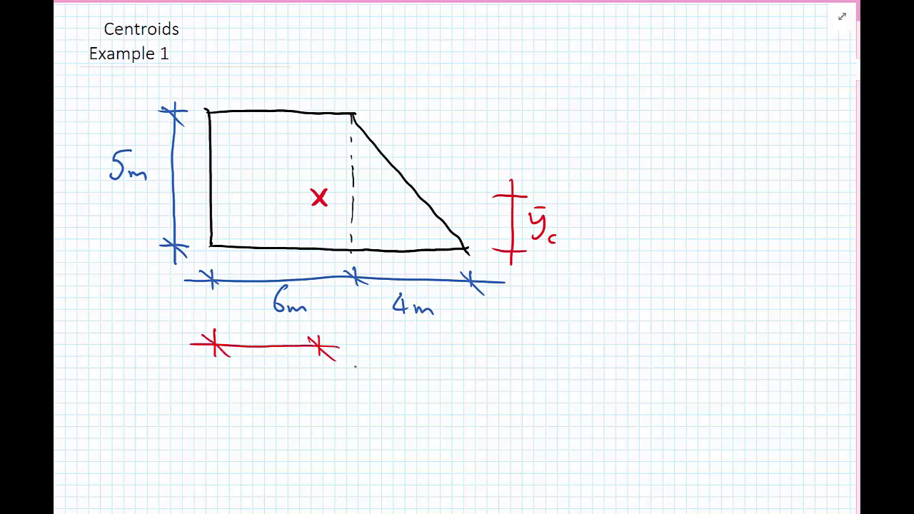
pyautogui.moveTo(269, 361)
pyautogui.mouseDown()
pyautogui.moveTo(280, 374)
pyautogui.moveTo(260, 384)
pyautogui.moveTo(276, 360)
pyautogui.moveTo(288, 389)
pyautogui.mouseUp()
# Step: Write the numerator x̄c = x̄□·A□ + x̄△·A△ in black ink
pyautogui.moveTo(485, 363)
pyautogui.mouseDown()
pyautogui.moveTo(482, 381)
pyautogui.moveTo(453, 381)
pyautogui.moveTo(478, 354)
pyautogui.mouseUp()
pyautogui.moveTo(494, 383)
pyautogui.mouseDown()
pyautogui.moveTo(493, 392)
pyautogui.moveTo(528, 377)
pyautogui.mouseUp()
pyautogui.moveTo(512, 370); pyautogui.dragTo(527, 369)
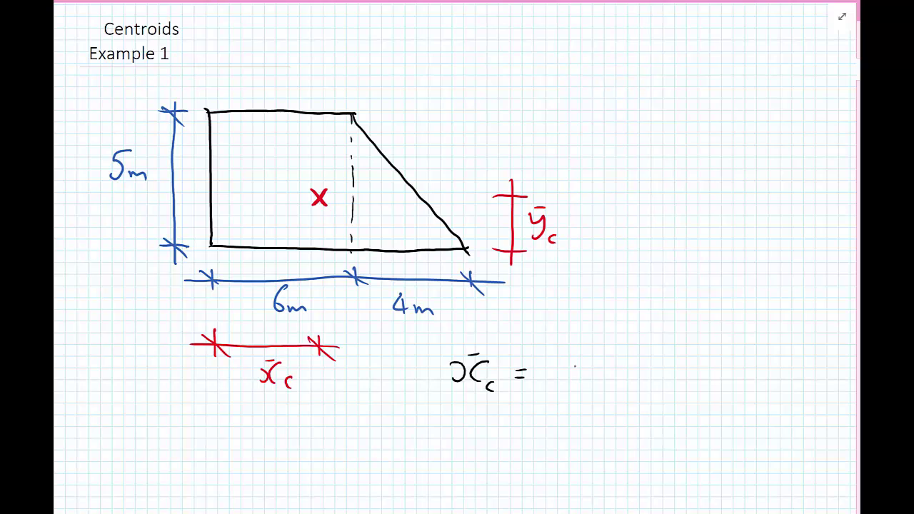
pyautogui.moveTo(577, 363)
pyautogui.mouseDown()
pyautogui.moveTo(576, 380)
pyautogui.moveTo(549, 382)
pyautogui.mouseUp()
pyautogui.moveTo(562, 358)
pyautogui.mouseDown()
pyautogui.moveTo(576, 356)
pyautogui.moveTo(587, 384)
pyautogui.moveTo(580, 391)
pyautogui.moveTo(636, 383)
pyautogui.moveTo(631, 372)
pyautogui.mouseUp()
pyautogui.moveTo(635, 376)
pyautogui.mouseDown()
pyautogui.moveTo(637, 386)
pyautogui.moveTo(649, 380)
pyautogui.moveTo(641, 391)
pyautogui.mouseUp()
pyautogui.moveTo(682, 366)
pyautogui.mouseDown()
pyautogui.moveTo(683, 380)
pyautogui.moveTo(687, 374)
pyautogui.mouseUp()
pyautogui.moveTo(726, 368)
pyautogui.mouseDown()
pyautogui.moveTo(726, 382)
pyautogui.moveTo(702, 382)
pyautogui.moveTo(724, 391)
pyautogui.mouseUp()
pyautogui.moveTo(724, 379)
pyautogui.mouseDown()
pyautogui.moveTo(734, 388)
pyautogui.moveTo(722, 391)
pyautogui.moveTo(784, 386)
pyautogui.moveTo(780, 373)
pyautogui.mouseUp()
# Step: Add the fraction bar and denominator (A□ + A△), then draw a blue x inside the rectangle
pyautogui.moveTo(790, 378)
pyautogui.mouseDown()
pyautogui.moveTo(797, 390)
pyautogui.moveTo(785, 391)
pyautogui.moveTo(800, 404)
pyautogui.moveTo(439, 399)
pyautogui.mouseUp()
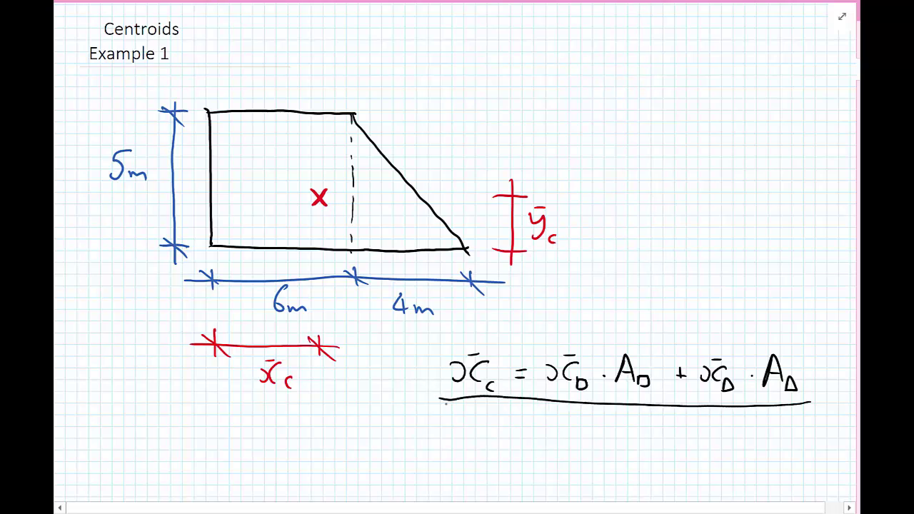
pyautogui.moveTo(554, 412)
pyautogui.mouseDown()
pyautogui.moveTo(551, 450)
pyautogui.moveTo(684, 439)
pyautogui.moveTo(679, 430)
pyautogui.moveTo(697, 447)
pyautogui.mouseUp()
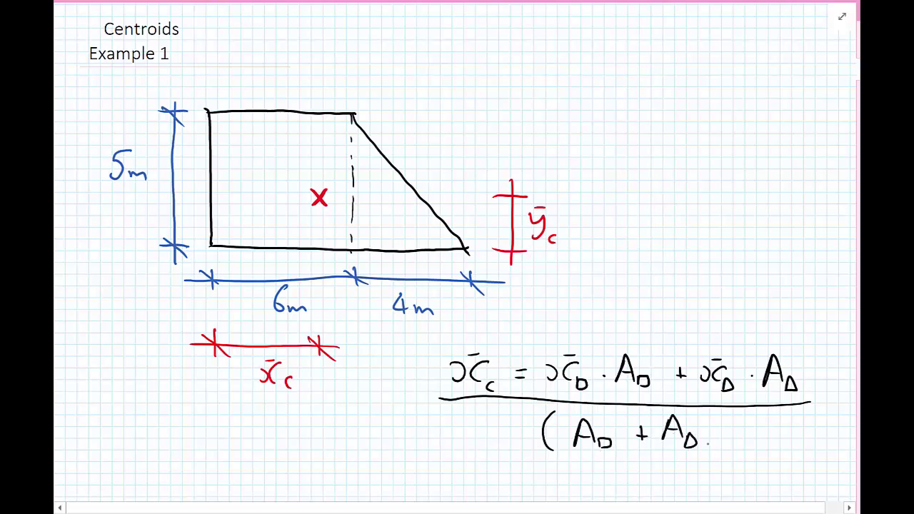
pyautogui.moveTo(709, 414); pyautogui.dragTo(711, 450)
pyautogui.moveTo(285, 174); pyautogui.dragTo(272, 190)
pyautogui.moveTo(272, 175); pyautogui.dragTo(287, 190)
# Step: Handwrite the heading 'Calculate Areas' below the formula and underline it
pyautogui.scroll(-5, 457, 257)
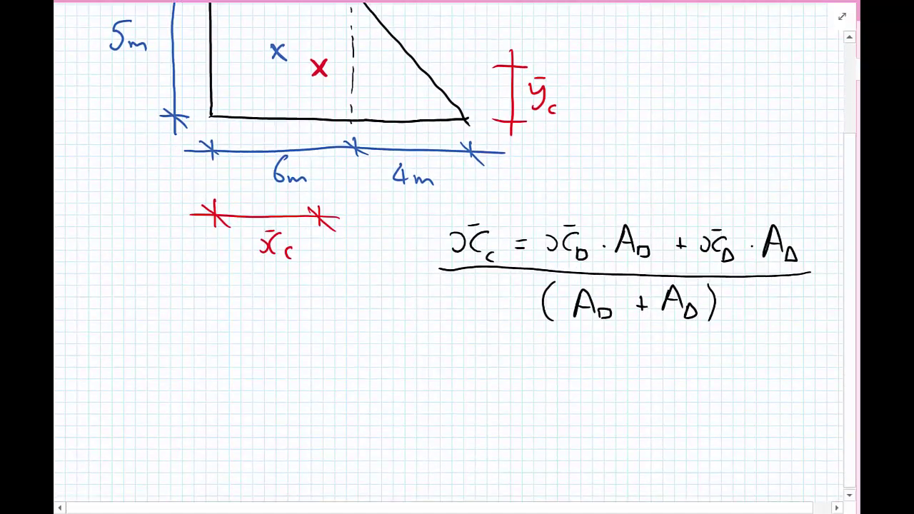
pyautogui.scroll(1, 458, 257)
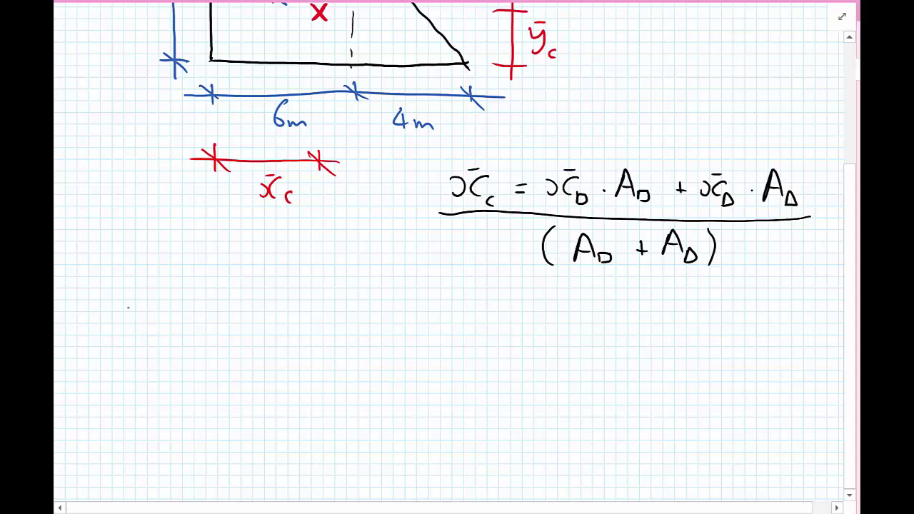
pyautogui.moveTo(137, 290)
pyautogui.mouseDown()
pyautogui.moveTo(123, 317)
pyautogui.moveTo(145, 315)
pyautogui.mouseUp()
pyautogui.moveTo(148, 289)
pyautogui.mouseDown()
pyautogui.moveTo(157, 316)
pyautogui.moveTo(183, 307)
pyautogui.moveTo(222, 316)
pyautogui.mouseUp()
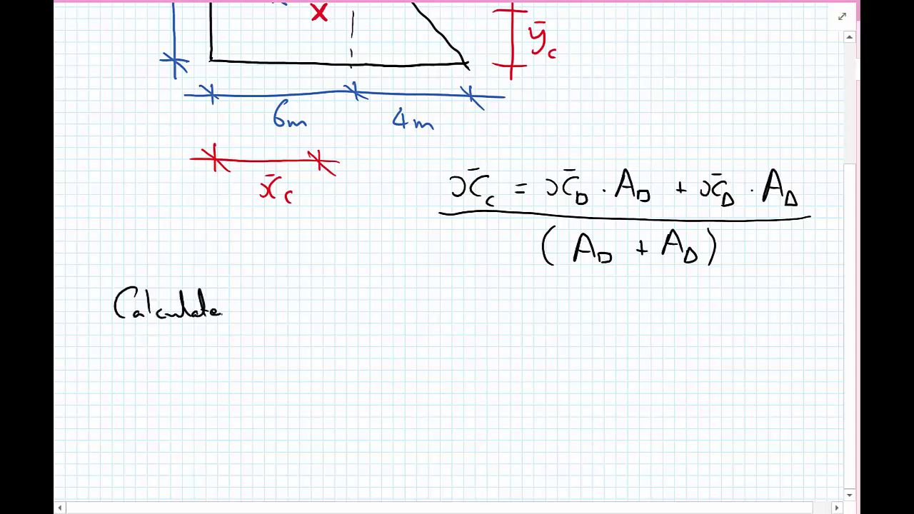
pyautogui.moveTo(246, 286)
pyautogui.mouseDown()
pyautogui.moveTo(240, 312)
pyautogui.moveTo(260, 312)
pyautogui.mouseUp()
pyautogui.moveTo(245, 300); pyautogui.dragTo(278, 312)
pyautogui.click(274, 308)
pyautogui.moveTo(289, 303)
pyautogui.mouseDown()
pyautogui.moveTo(290, 312)
pyautogui.moveTo(219, 329)
pyautogui.moveTo(113, 329)
pyautogui.mouseUp()
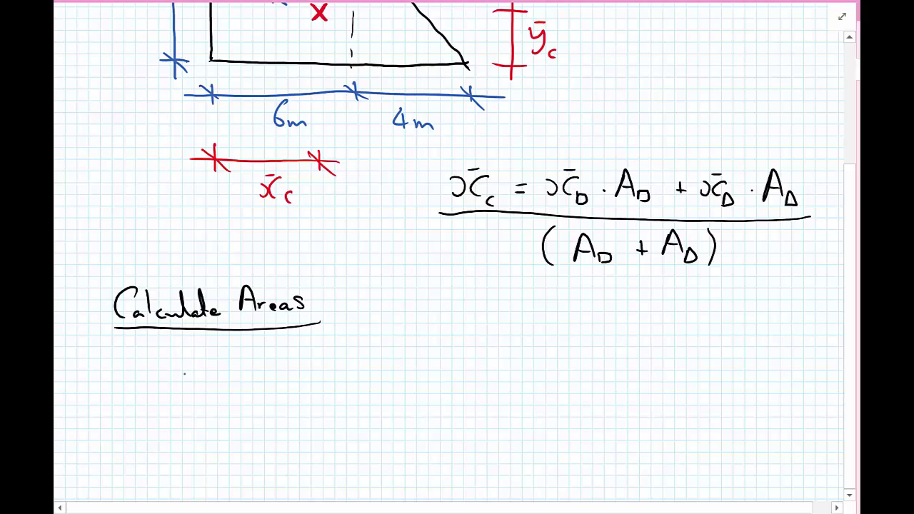
# Step: Write 'A□ = h' beneath the heading
pyautogui.moveTo(184, 354)
pyautogui.mouseDown()
pyautogui.moveTo(175, 388)
pyautogui.moveTo(196, 386)
pyautogui.mouseUp()
pyautogui.moveTo(180, 377)
pyautogui.mouseDown()
pyautogui.moveTo(193, 376)
pyautogui.moveTo(203, 391)
pyautogui.mouseUp()
pyautogui.moveTo(266, 379); pyautogui.dragTo(249, 378)
pyautogui.moveTo(252, 372); pyautogui.dragTo(319, 384)
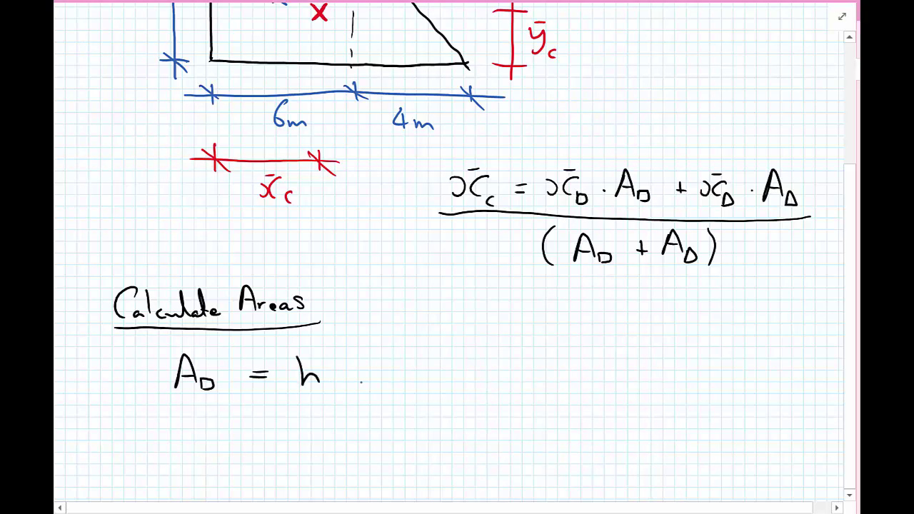
# Step: Extend the rectangle area line with '× b₁ ='
pyautogui.scroll(-3, 361, 382)
pyautogui.scroll(3, 361, 382)
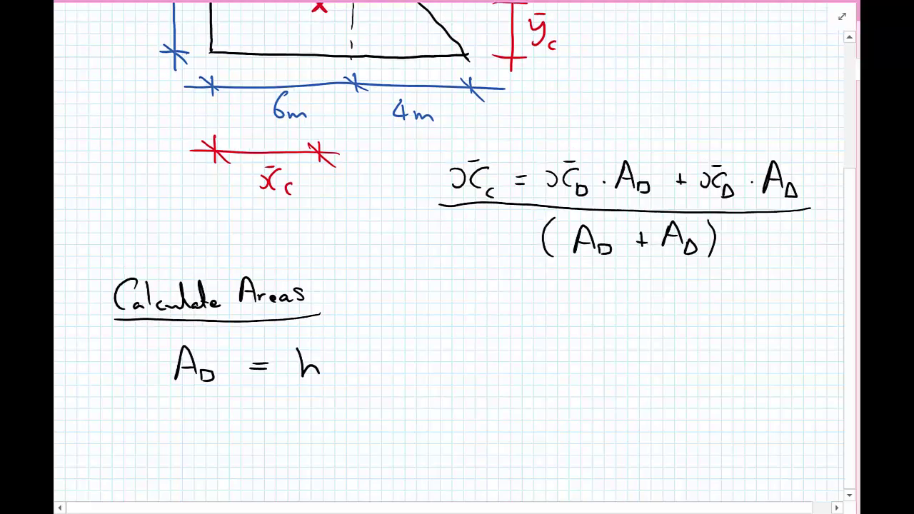
pyautogui.moveTo(341, 360)
pyautogui.mouseDown()
pyautogui.moveTo(354, 372)
pyautogui.moveTo(340, 372)
pyautogui.mouseUp()
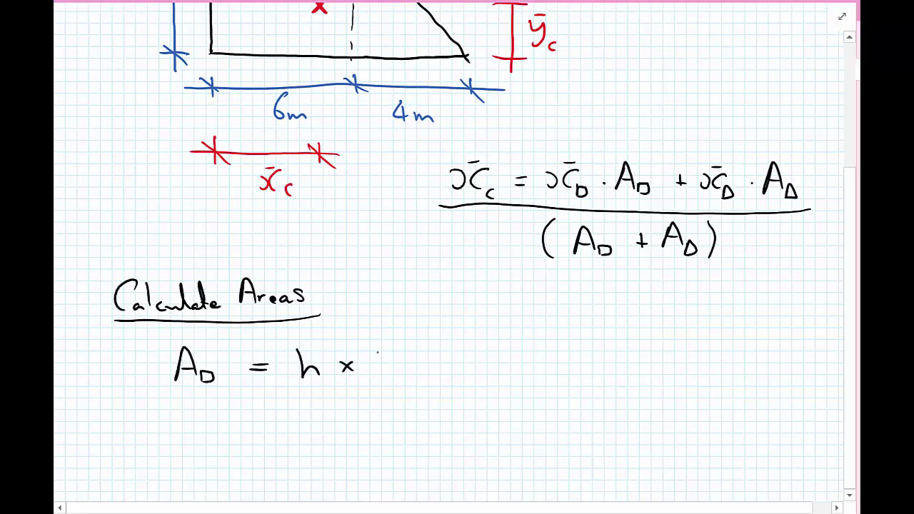
pyautogui.moveTo(378, 344); pyautogui.dragTo(377, 374)
pyautogui.moveTo(377, 367); pyautogui.dragTo(403, 382)
pyautogui.moveTo(452, 371); pyautogui.dragTo(468, 370)
pyautogui.moveTo(451, 365); pyautogui.dragTo(463, 364)
# Step: Write '5 × 6 = 30m²' and double-underline the 30m² result
pyautogui.scroll(2, 457, 257)
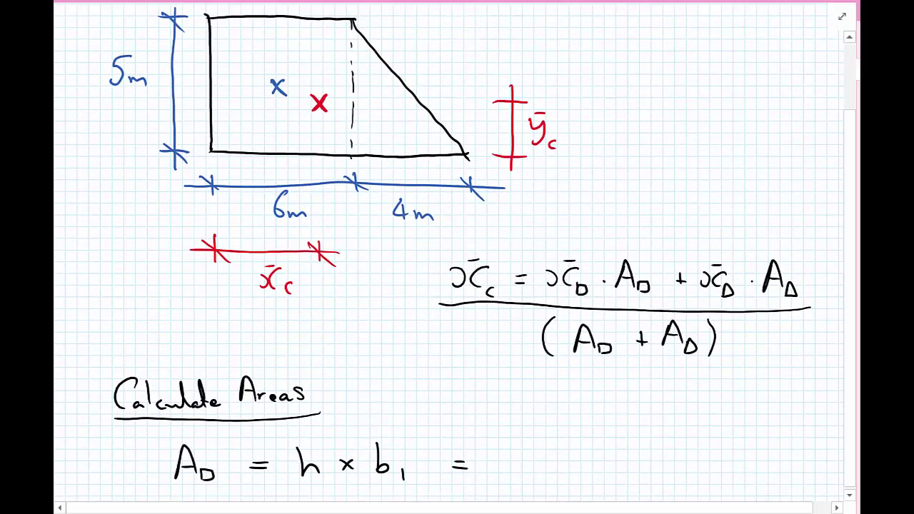
pyautogui.moveTo(496, 392)
pyautogui.mouseDown()
pyautogui.moveTo(515, 391)
pyautogui.moveTo(496, 422)
pyautogui.moveTo(538, 417)
pyautogui.mouseUp()
pyautogui.moveTo(539, 408); pyautogui.dragTo(530, 417)
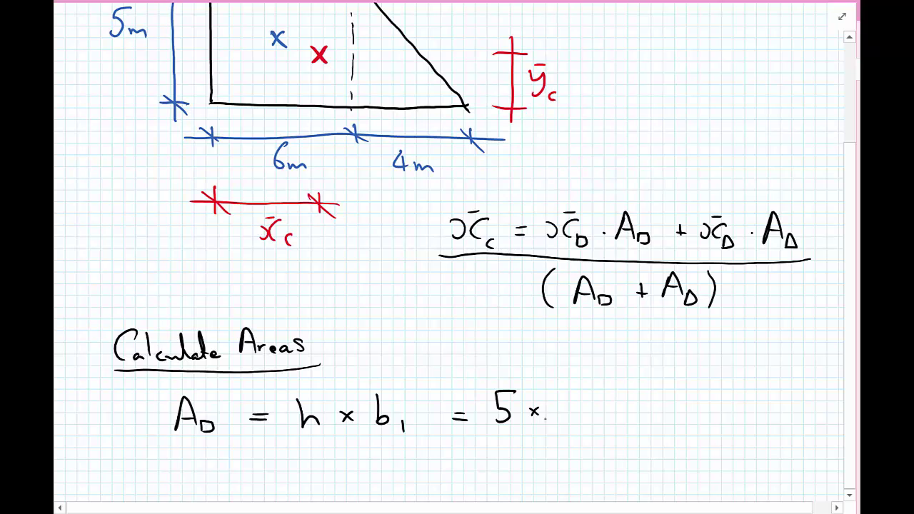
pyautogui.moveTo(574, 393); pyautogui.dragTo(564, 414)
pyautogui.moveTo(630, 408)
pyautogui.mouseDown()
pyautogui.moveTo(646, 416)
pyautogui.moveTo(684, 409)
pyautogui.moveTo(680, 420)
pyautogui.mouseUp()
pyautogui.moveTo(708, 408); pyautogui.dragTo(700, 420)
pyautogui.moveTo(718, 410)
pyautogui.mouseDown()
pyautogui.moveTo(720, 418)
pyautogui.moveTo(739, 417)
pyautogui.moveTo(756, 406)
pyautogui.moveTo(670, 426)
pyautogui.mouseUp()
pyautogui.moveTo(754, 434); pyautogui.dragTo(670, 430)
# Step: Start the triangle area line with A△ on the next line
pyautogui.scroll(-4, 457, 257)
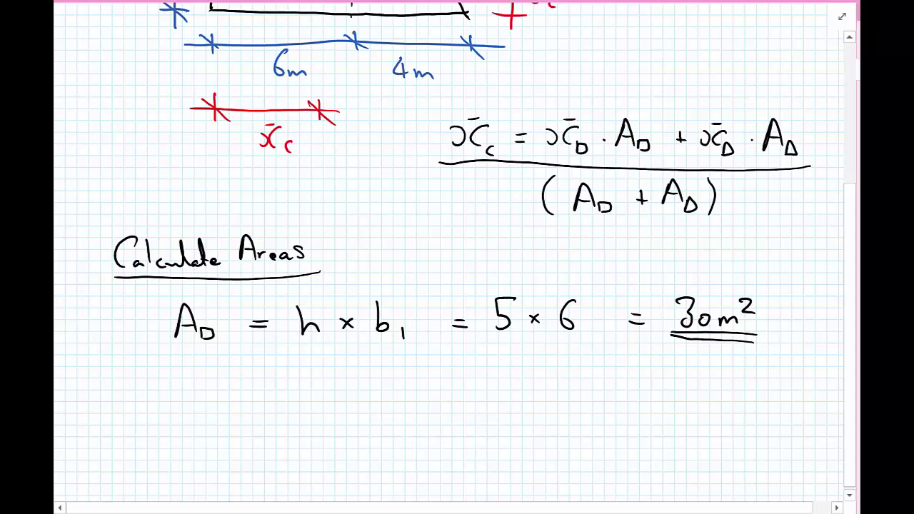
pyautogui.moveTo(188, 332); pyautogui.dragTo(180, 363)
pyautogui.moveTo(188, 332)
pyautogui.mouseDown()
pyautogui.moveTo(202, 359)
pyautogui.moveTo(196, 350)
pyautogui.mouseUp()
pyautogui.moveTo(206, 356)
pyautogui.mouseDown()
pyautogui.moveTo(207, 372)
pyautogui.moveTo(263, 352)
pyautogui.mouseUp()
# Step: Write '= ½(5 × 4)' after A△
pyautogui.click(261, 357)
pyautogui.moveTo(250, 359); pyautogui.dragTo(264, 359)
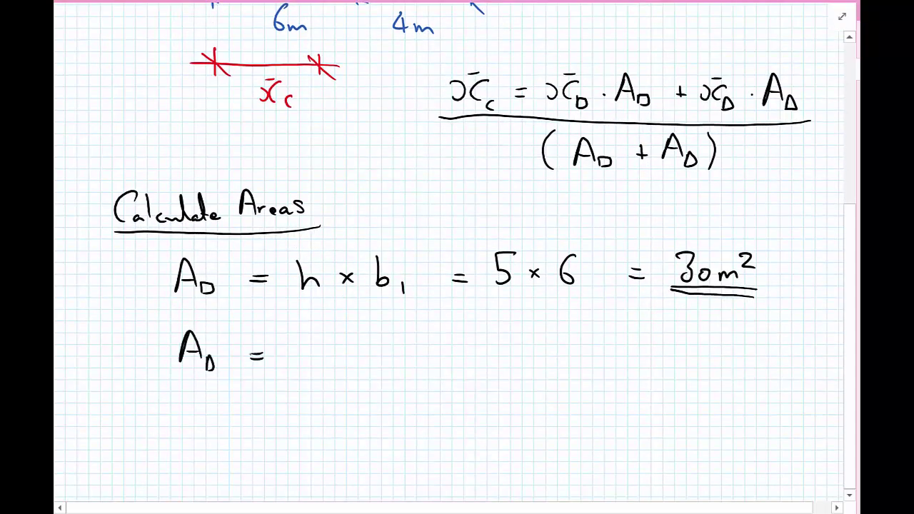
pyautogui.moveTo(301, 330)
pyautogui.mouseDown()
pyautogui.moveTo(314, 350)
pyautogui.moveTo(311, 373)
pyautogui.mouseUp()
pyautogui.moveTo(338, 328)
pyautogui.mouseDown()
pyautogui.moveTo(328, 356)
pyautogui.moveTo(336, 372)
pyautogui.mouseUp()
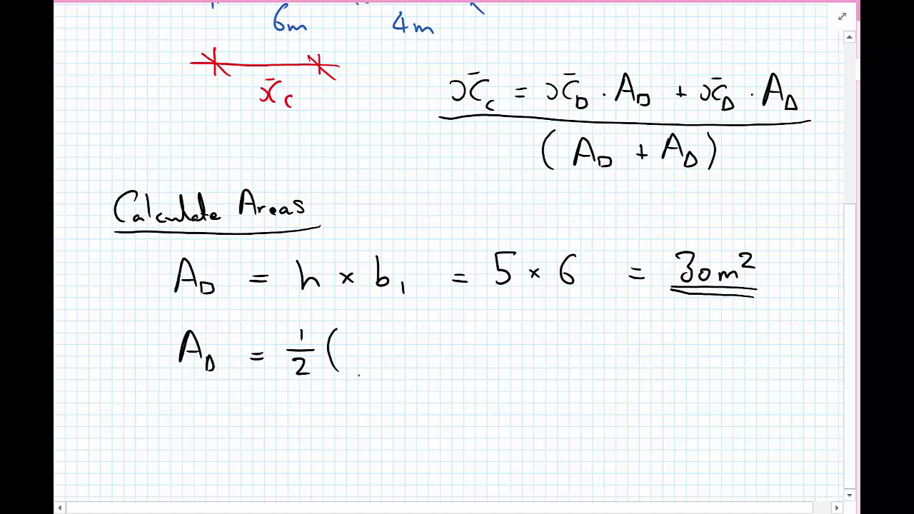
pyautogui.moveTo(365, 343)
pyautogui.mouseDown()
pyautogui.moveTo(351, 362)
pyautogui.moveTo(387, 359)
pyautogui.mouseUp()
pyautogui.moveTo(387, 349); pyautogui.dragTo(377, 358)
pyautogui.scroll(5, 457, 257)
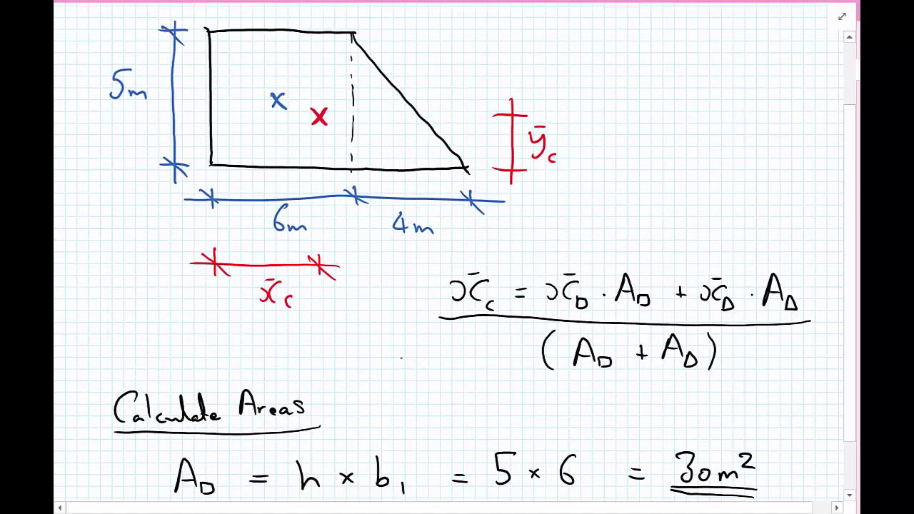
pyautogui.scroll(-3, 457, 257)
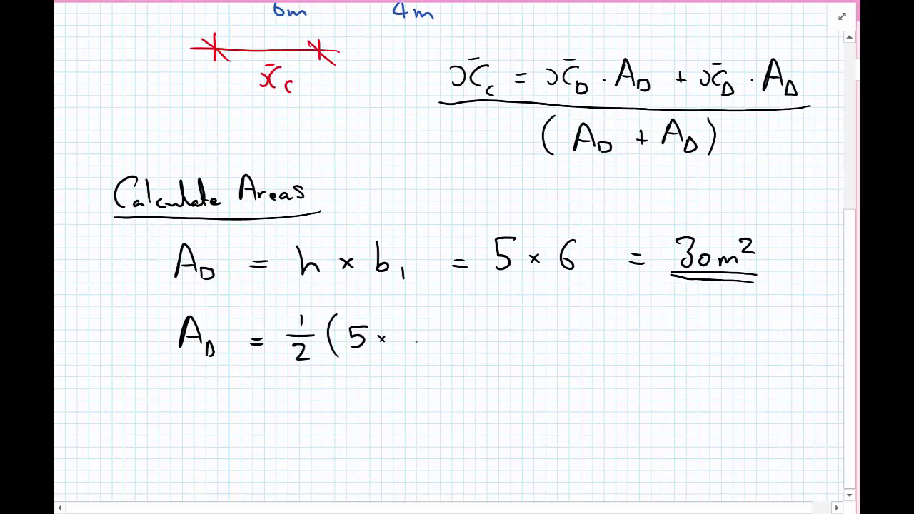
pyautogui.moveTo(408, 325)
pyautogui.mouseDown()
pyautogui.moveTo(400, 341)
pyautogui.moveTo(415, 341)
pyautogui.mouseUp()
pyautogui.moveTo(412, 327)
pyautogui.mouseDown()
pyautogui.moveTo(411, 350)
pyautogui.moveTo(423, 354)
pyautogui.mouseUp()
# Step: Write '= 10 m²', double-underline it, and begin the A_c line below
pyautogui.moveTo(477, 341); pyautogui.dragTo(465, 341)
pyautogui.moveTo(480, 332); pyautogui.dragTo(465, 332)
pyautogui.moveTo(561, 316)
pyautogui.mouseDown()
pyautogui.moveTo(564, 340)
pyautogui.moveTo(578, 327)
pyautogui.moveTo(623, 339)
pyautogui.moveTo(643, 326)
pyautogui.moveTo(547, 349)
pyautogui.mouseUp()
pyautogui.moveTo(652, 360); pyautogui.dragTo(548, 357)
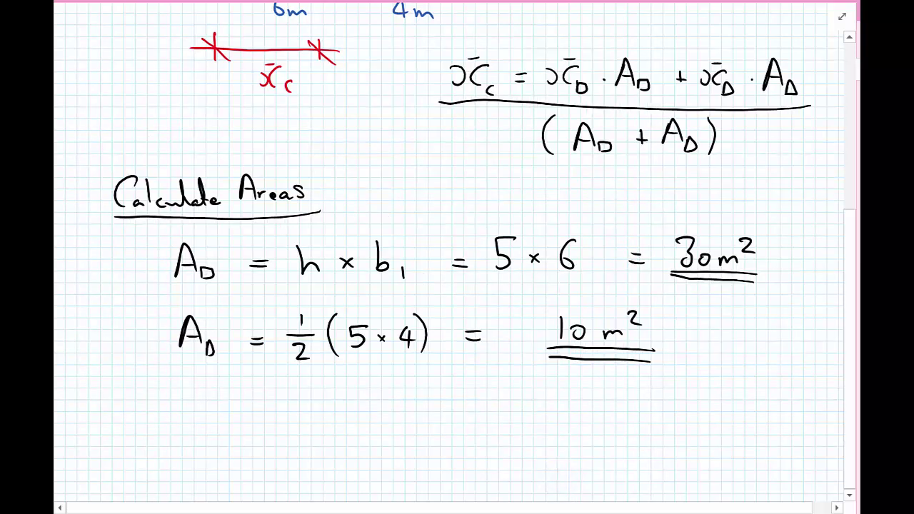
pyautogui.moveTo(164, 426)
pyautogui.mouseDown()
pyautogui.moveTo(176, 400)
pyautogui.moveTo(190, 423)
pyautogui.mouseUp()
pyautogui.moveTo(170, 413); pyautogui.dragTo(205, 426)
# Step: Write '= A□ + A△ = 40m²' after A_c
pyautogui.moveTo(255, 418); pyautogui.dragTo(269, 417)
pyautogui.moveTo(251, 407)
pyautogui.mouseDown()
pyautogui.moveTo(290, 387)
pyautogui.moveTo(310, 422)
pyautogui.moveTo(304, 409)
pyautogui.moveTo(323, 414)
pyautogui.moveTo(313, 426)
pyautogui.moveTo(326, 414)
pyautogui.moveTo(350, 415)
pyautogui.mouseUp()
pyautogui.moveTo(346, 409); pyautogui.dragTo(376, 386)
pyautogui.moveTo(376, 386); pyautogui.dragTo(391, 423)
pyautogui.moveTo(390, 424); pyautogui.dragTo(468, 411)
pyautogui.moveTo(455, 407); pyautogui.dragTo(466, 405)
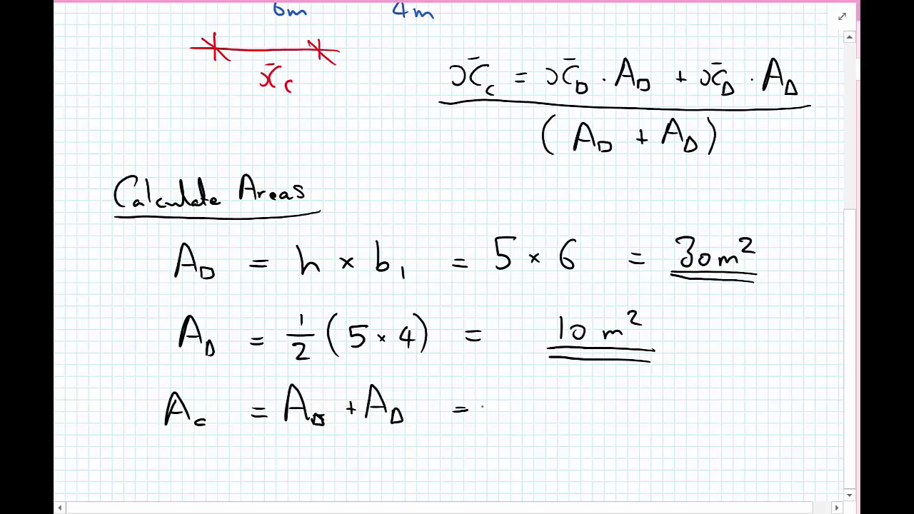
pyautogui.moveTo(522, 393)
pyautogui.mouseDown()
pyautogui.moveTo(535, 413)
pyautogui.moveTo(526, 420)
pyautogui.mouseUp()
pyautogui.moveTo(551, 400)
pyautogui.mouseDown()
pyautogui.moveTo(542, 409)
pyautogui.moveTo(551, 401)
pyautogui.moveTo(583, 416)
pyautogui.moveTo(604, 398)
pyautogui.mouseUp()
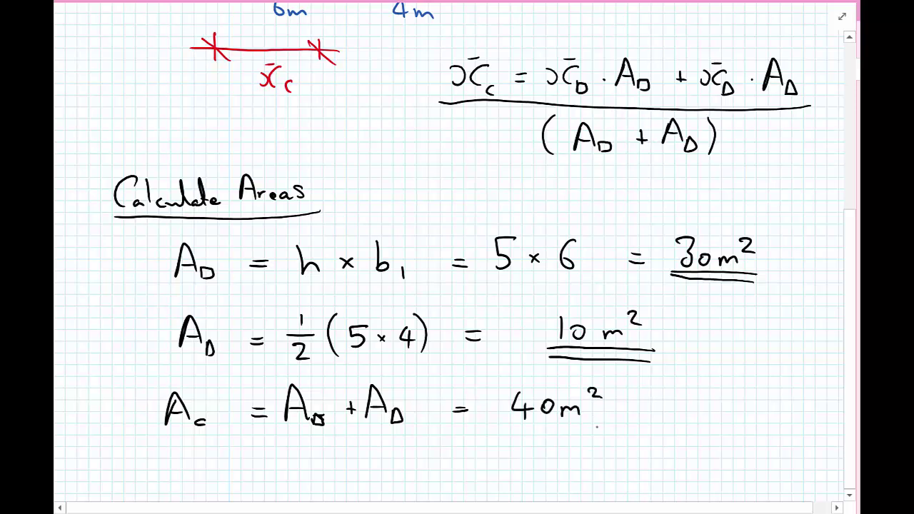